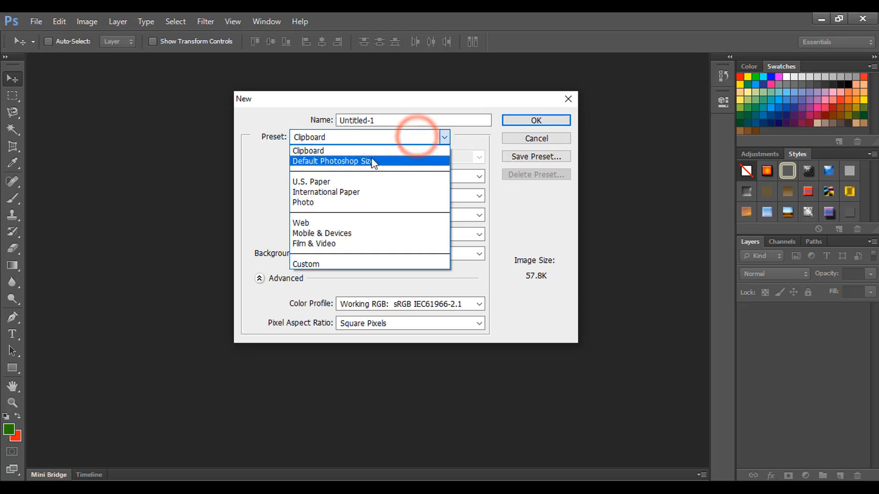
Step: Create a new document using the Default Photoshop Size preset
click(372, 156)
click(535, 120)
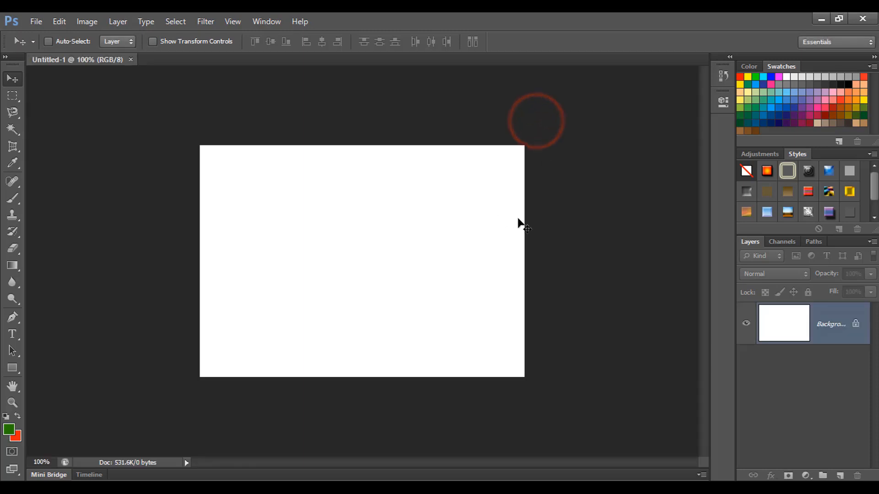
key(ctrl+plus)
scroll(502, 257, up, 1)
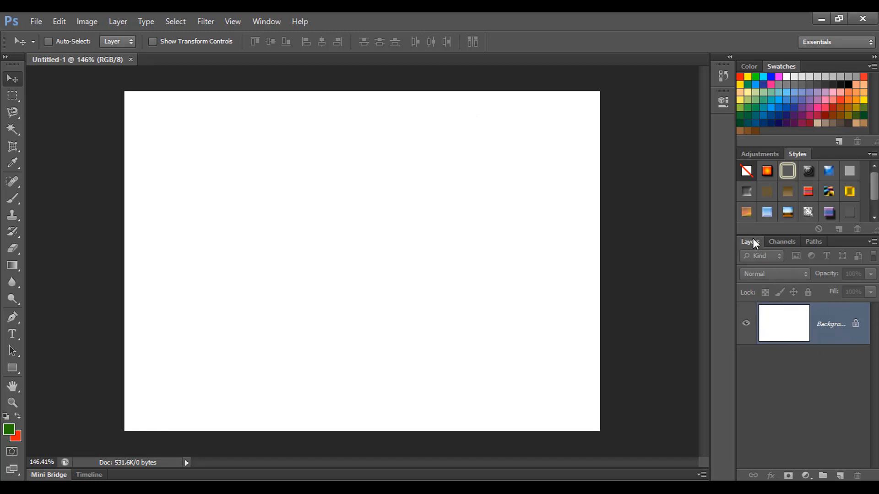
Step: Float the Layers panel over the canvas and dock it back with Channels and Paths
drag(754, 243, 84, 150)
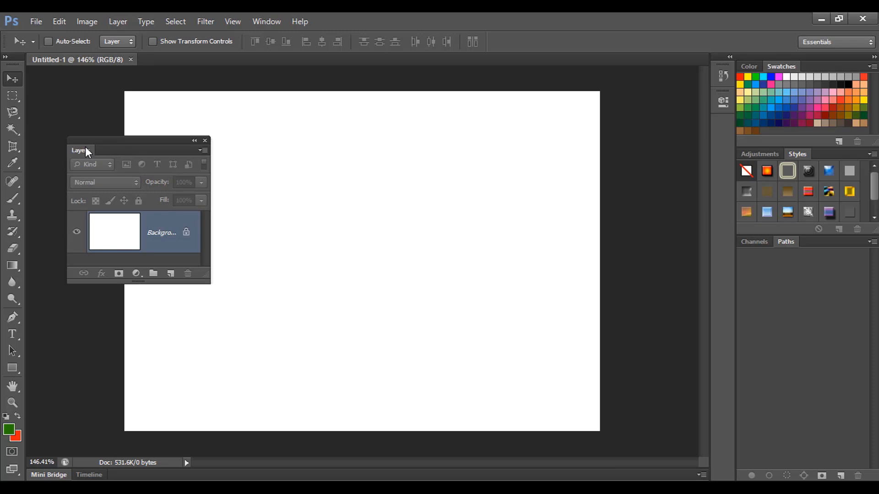
drag(86, 147, 818, 242)
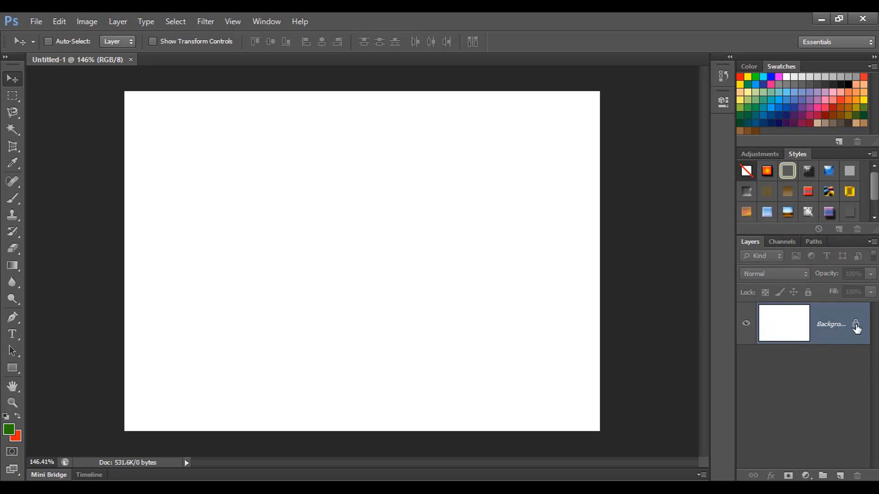
Step: Unlock the Background by converting it to a regular layer, keeping the name Layer 0
mouse_move(857, 328)
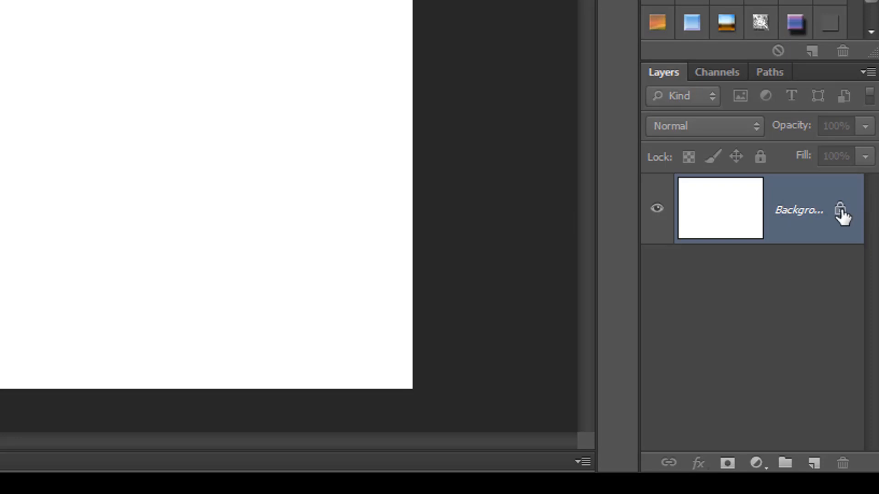
double_click(839, 213)
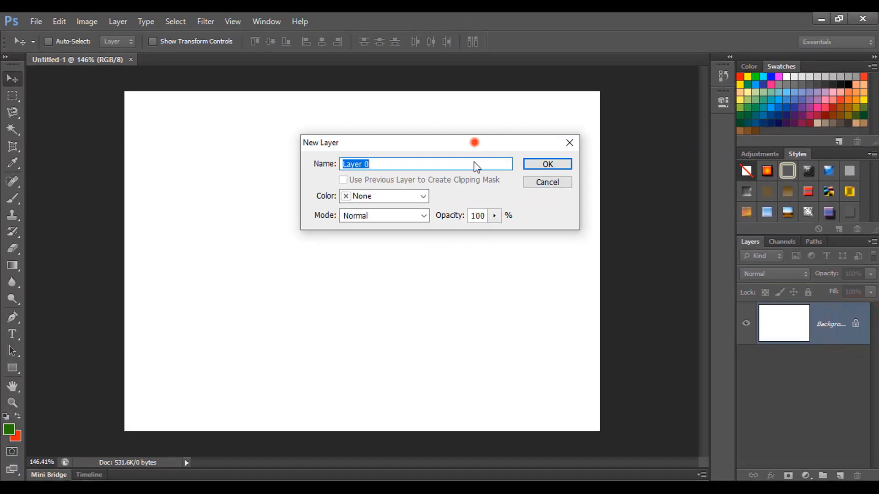
drag(476, 167, 473, 170)
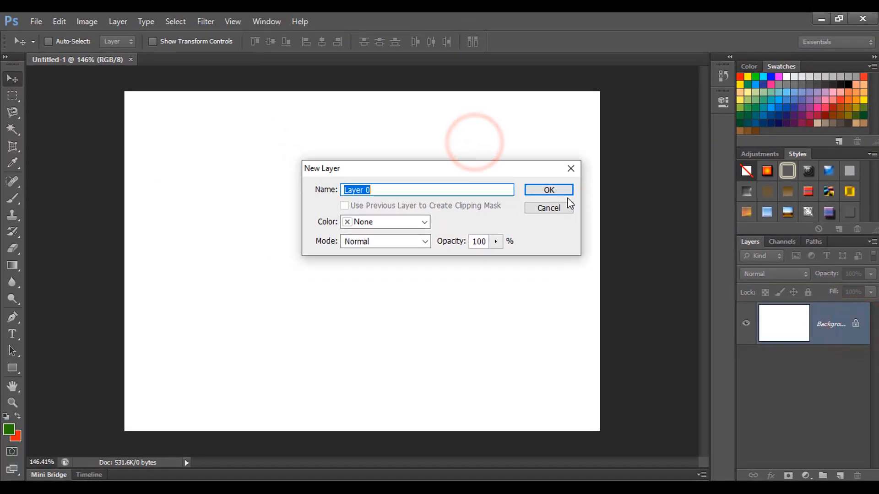
click(552, 186)
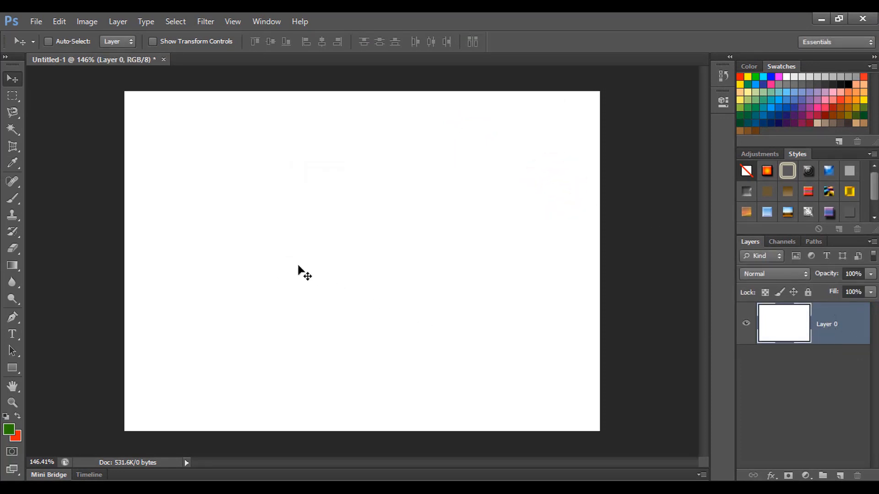
Step: Draw a green rectangle about 504 × 82 px as a full-width band along the canvas's upper edge
click(8, 369)
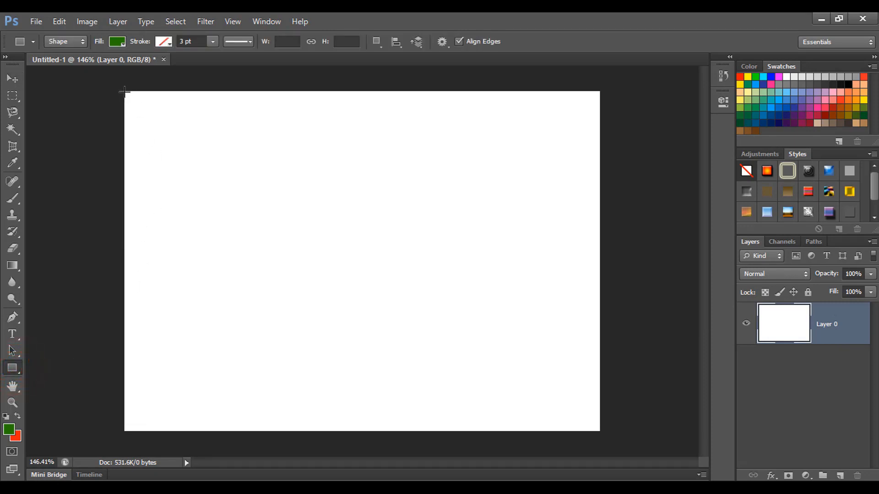
drag(124, 91, 598, 168)
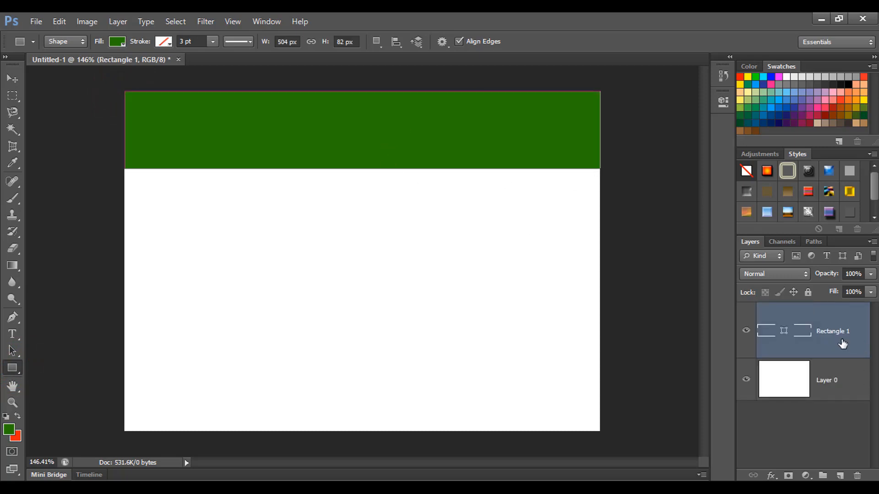
click(12, 79)
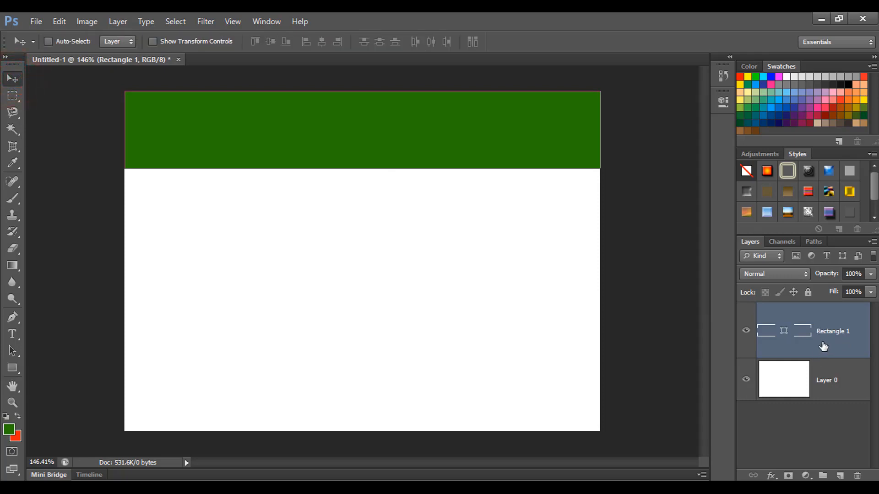
Step: Draw a green vertical rectangle about 88 × 279 px from the band to the canvas's lower edge and center it horizontally
click(13, 371)
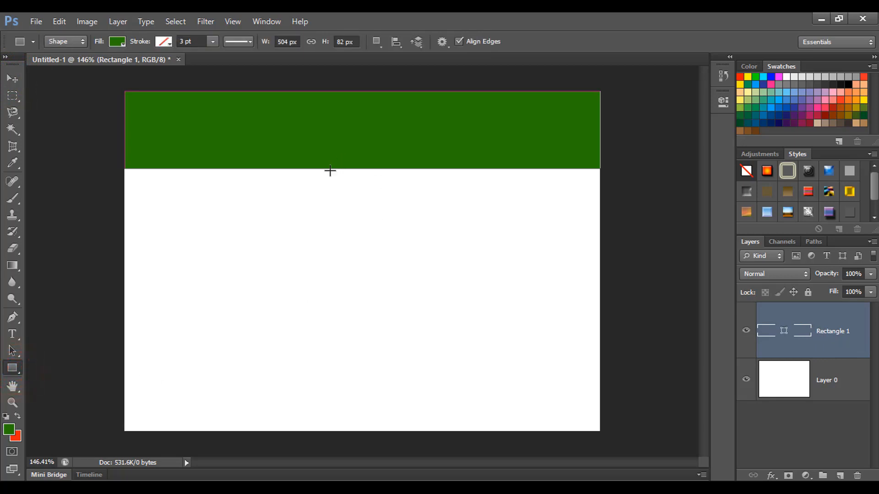
drag(327, 168, 408, 430)
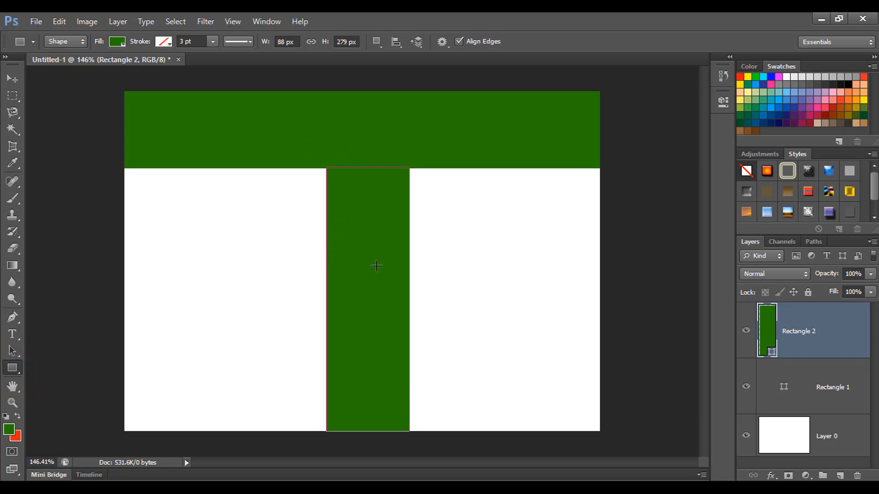
click(800, 391)
click(815, 339)
click(11, 81)
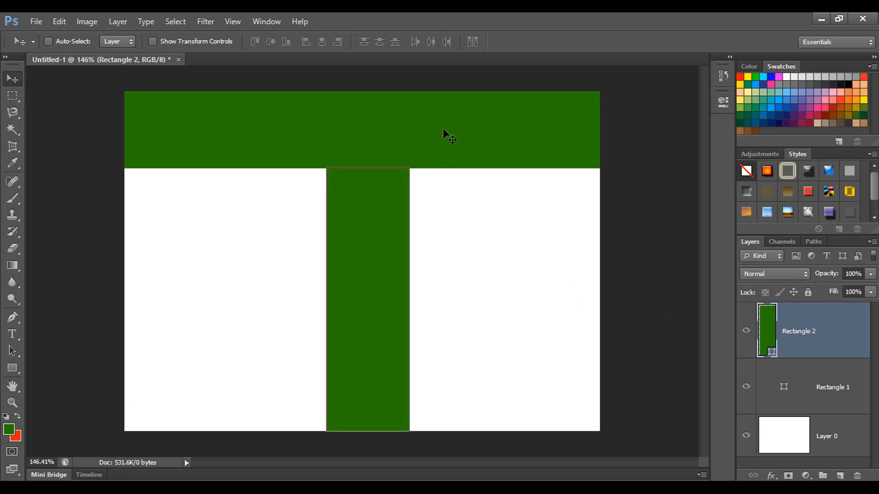
mouse_move(444, 128)
mouse_down()
mouse_move(451, 169)
mouse_move(418, 146)
mouse_move(439, 131)
mouse_up()
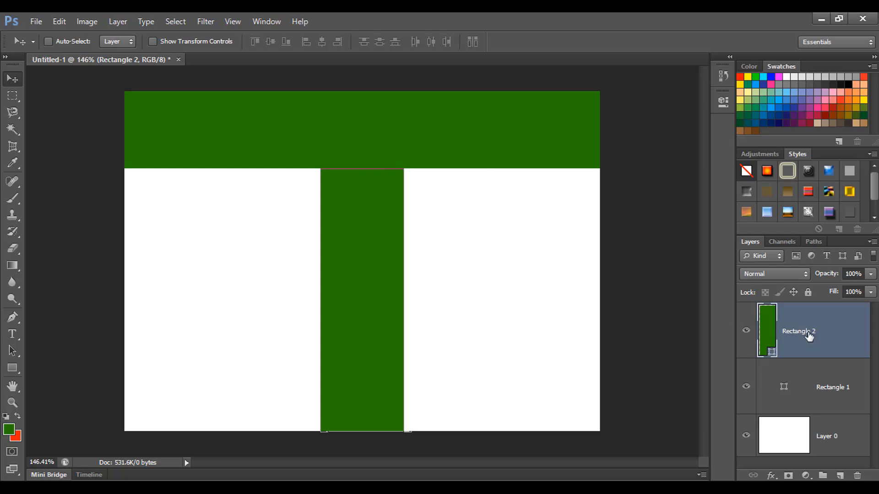
Step: Move the Rectangle 1 band around and snap it back against the canvas's upper edge
click(821, 390)
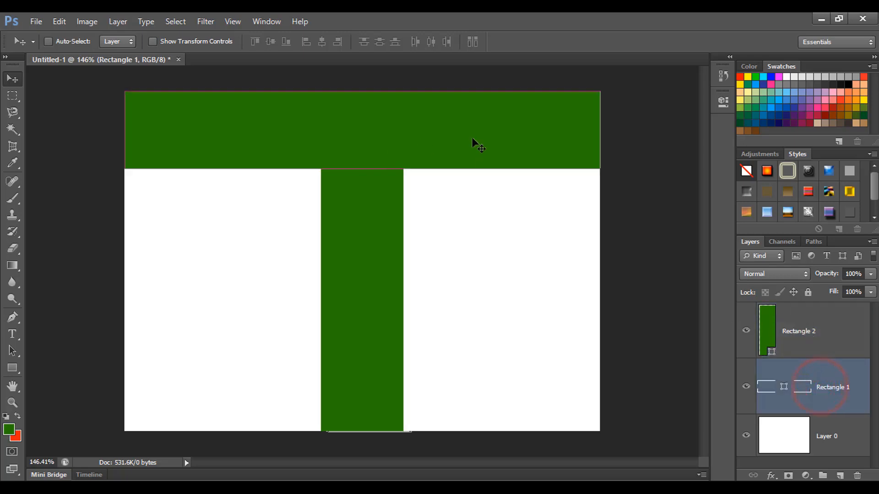
drag(473, 139, 497, 144)
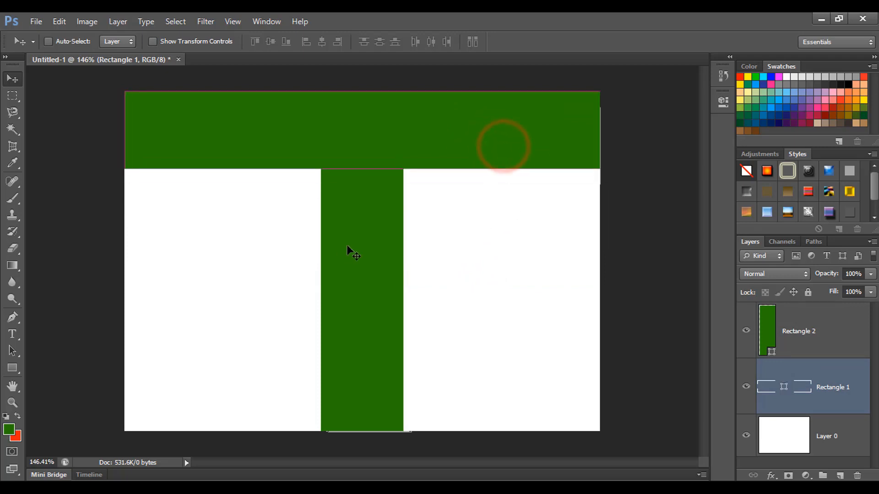
click(270, 236)
Step: Add the text "Tareq Academy" in black Times New Roman Bold at 72 pt below the green band
click(12, 334)
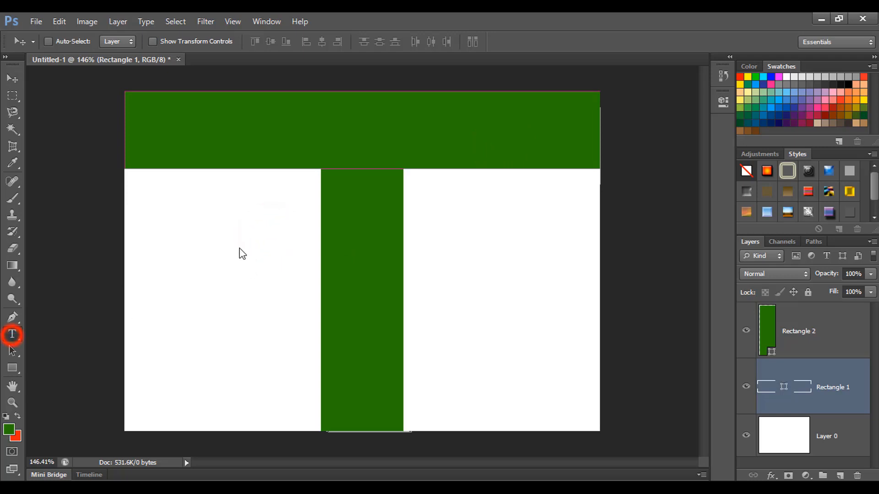
click(161, 245)
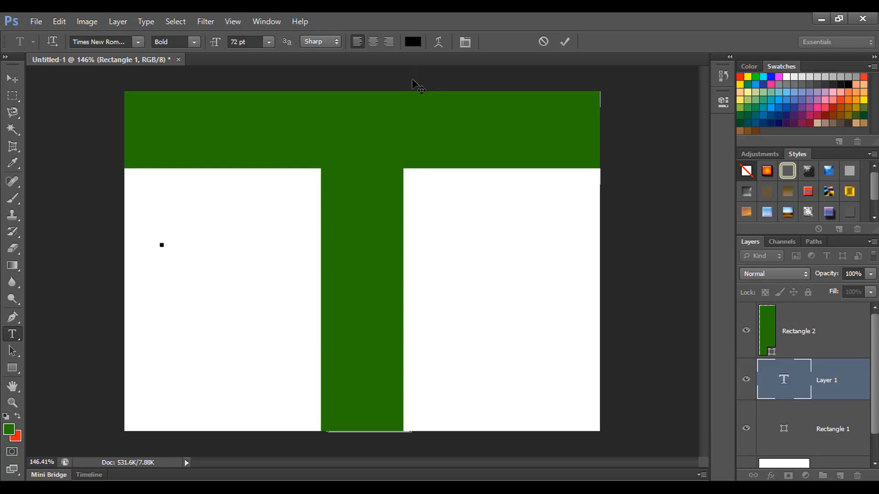
text(Tareq)
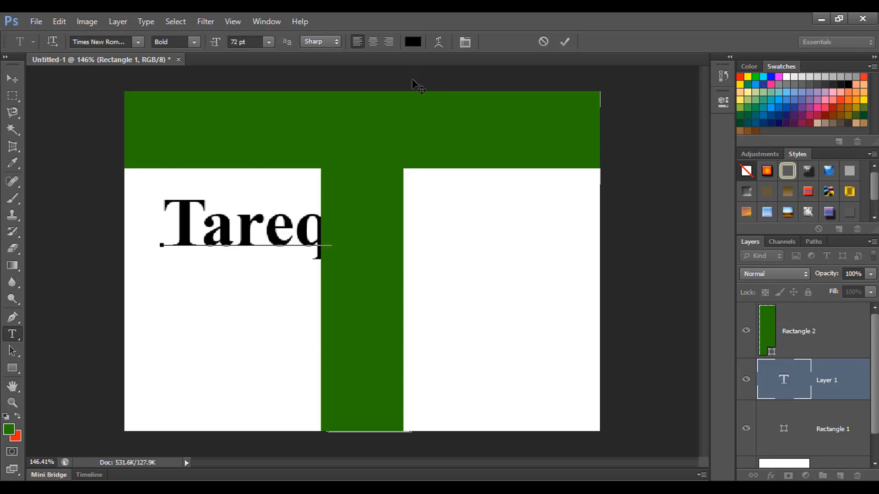
text( Academy)
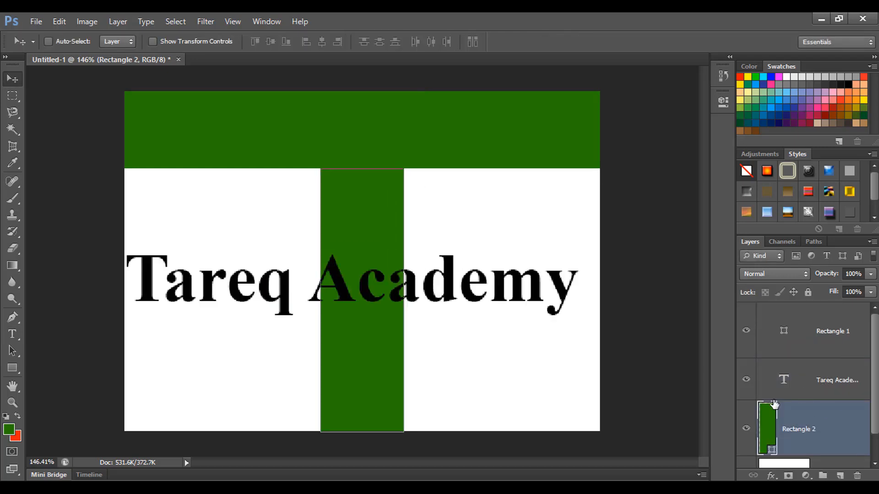
Step: Move the "Tareq Academy" text layer so it sits horizontally centered across the vertical green rectangle
mouse_move(437, 297)
mouse_down()
mouse_move(450, 297)
mouse_move(437, 296)
mouse_move(452, 287)
mouse_move(441, 288)
mouse_up()
click(785, 364)
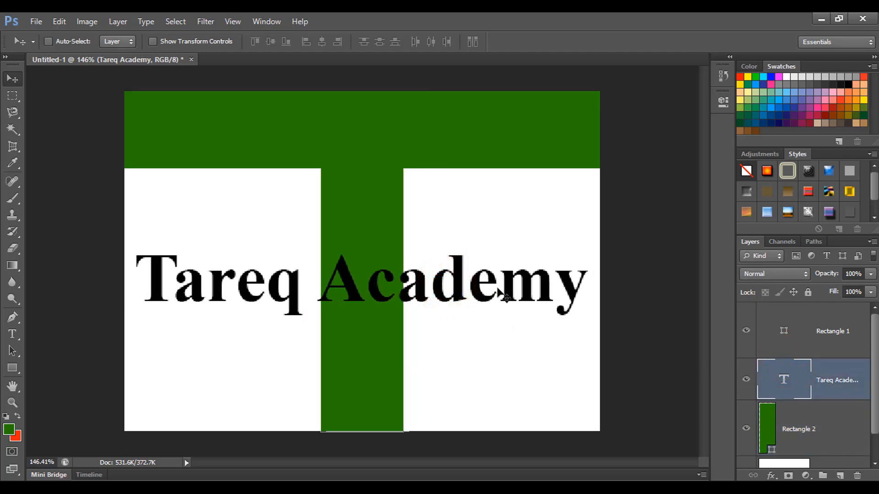
click(846, 379)
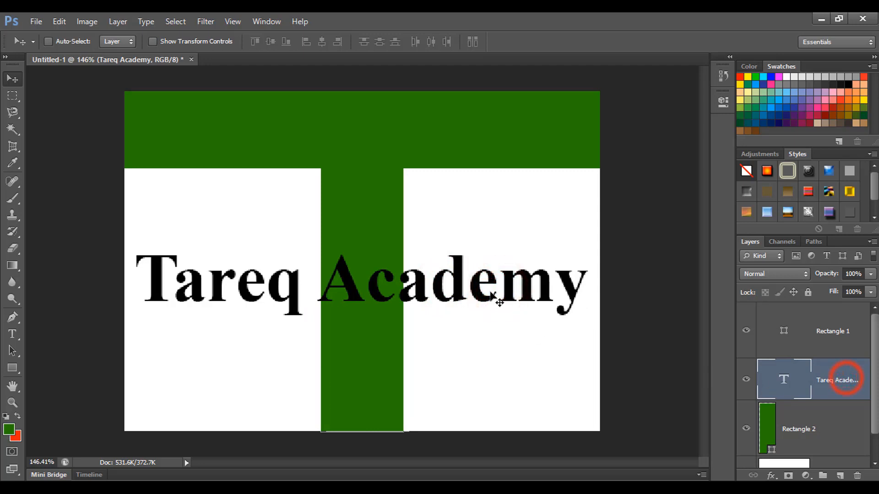
drag(490, 287, 460, 306)
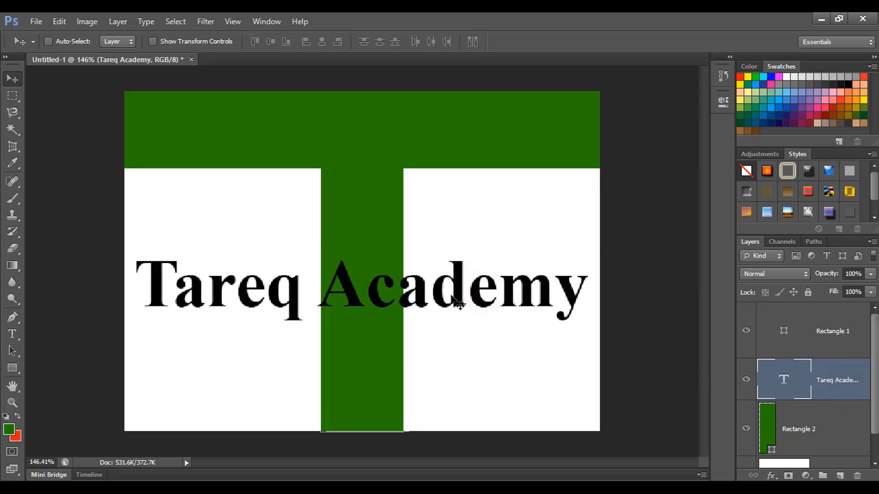
Step: Free-transform the text to about 92.73% width and 113.87% height, positioned at about X 262.50 px, Y 197.50 px
key(ctrl+t)
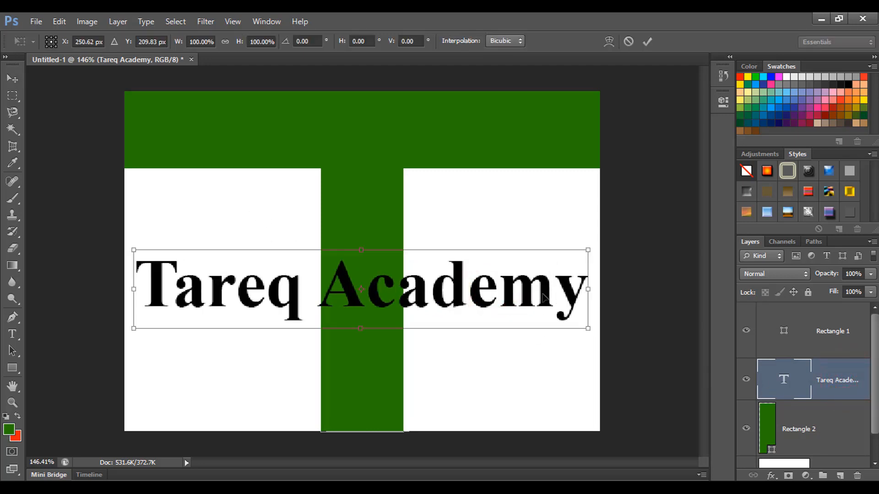
drag(588, 330, 557, 338)
drag(432, 305, 460, 288)
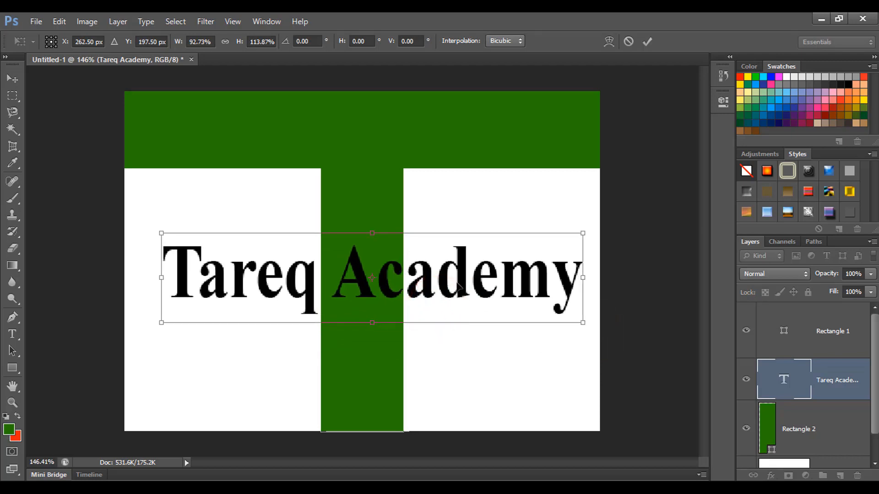
key(Return)
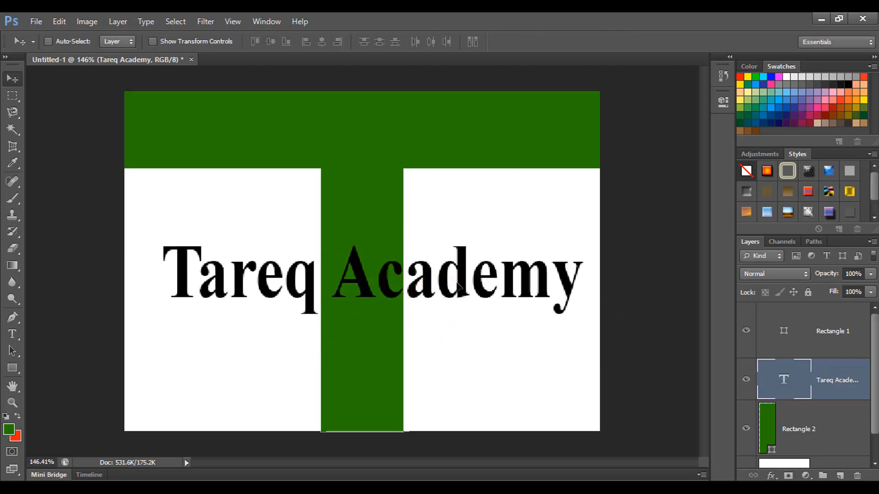
Step: Change the color of the whole "Tareq Academy" text to blue
double_click(795, 386)
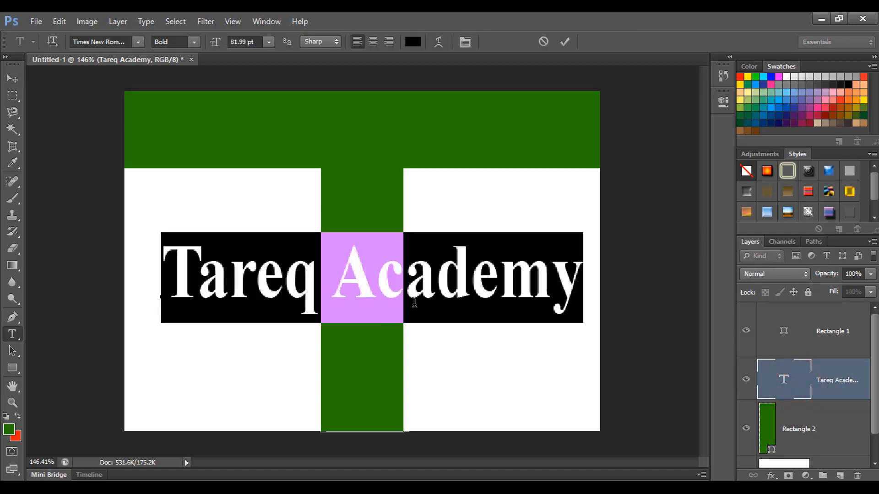
click(351, 283)
drag(182, 277, 575, 284)
click(414, 41)
drag(553, 253, 554, 210)
drag(530, 163, 536, 186)
click(679, 137)
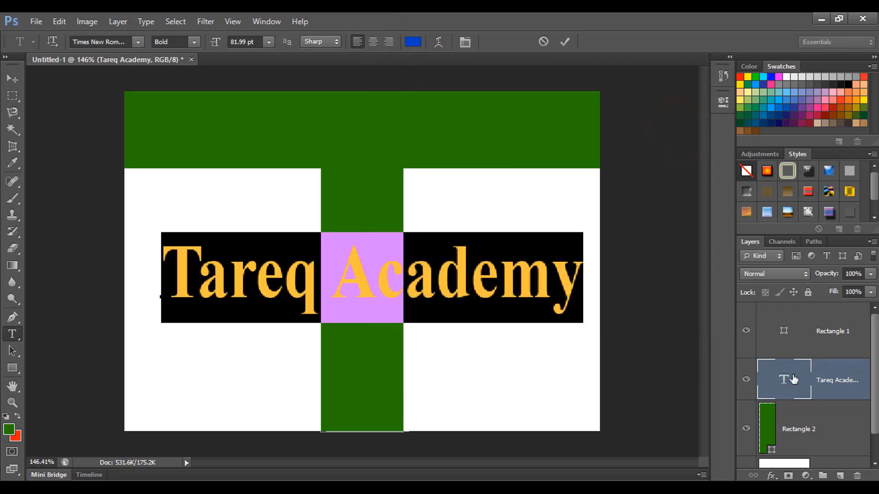
click(789, 379)
key(v)
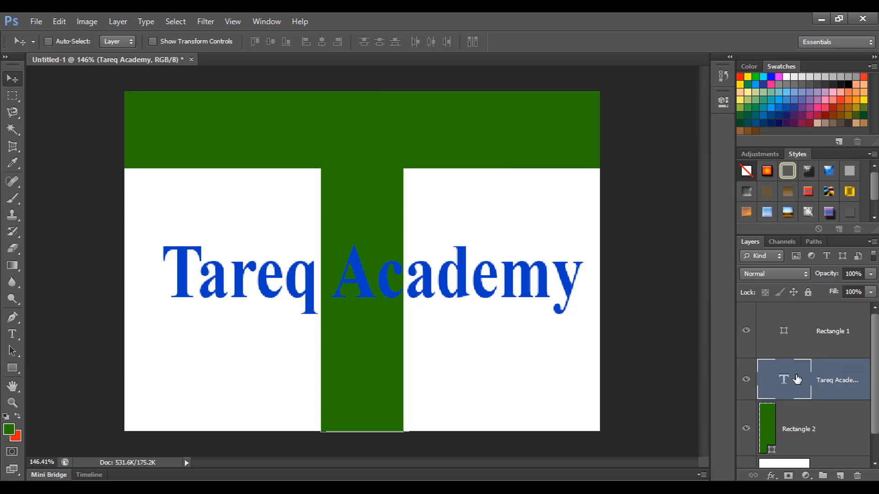
Step: Shift the blue text slightly up and left to center it horizontally on the canvas
drag(482, 286, 471, 271)
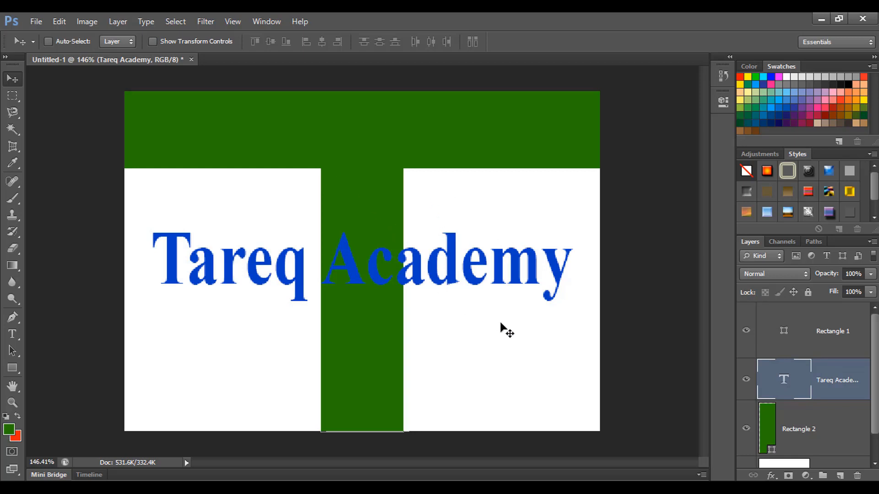
scroll(817, 352, down, 1)
scroll(816, 352, up, 1)
Step: Move the Rectangle 1 band down over the text and return it to the canvas's upper edge
click(809, 336)
drag(478, 138, 530, 237)
drag(530, 237, 516, 149)
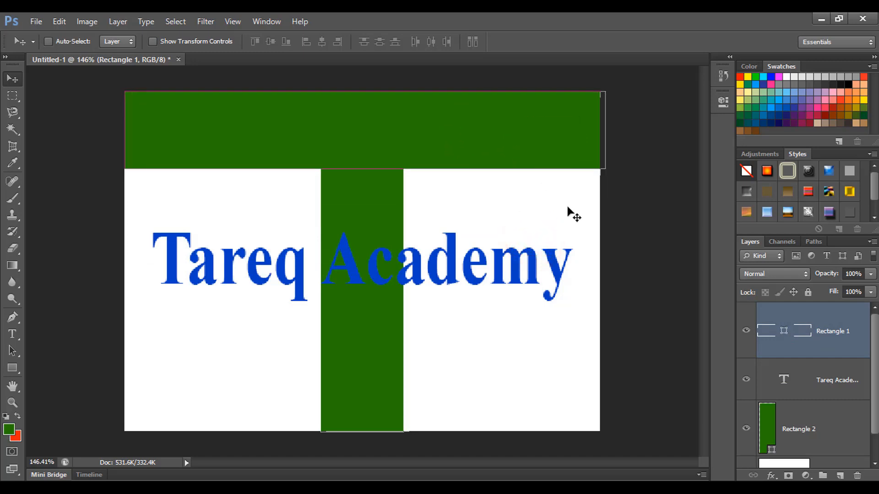
Step: Select the "Tareq Academy" text layer and move it slightly down
click(795, 381)
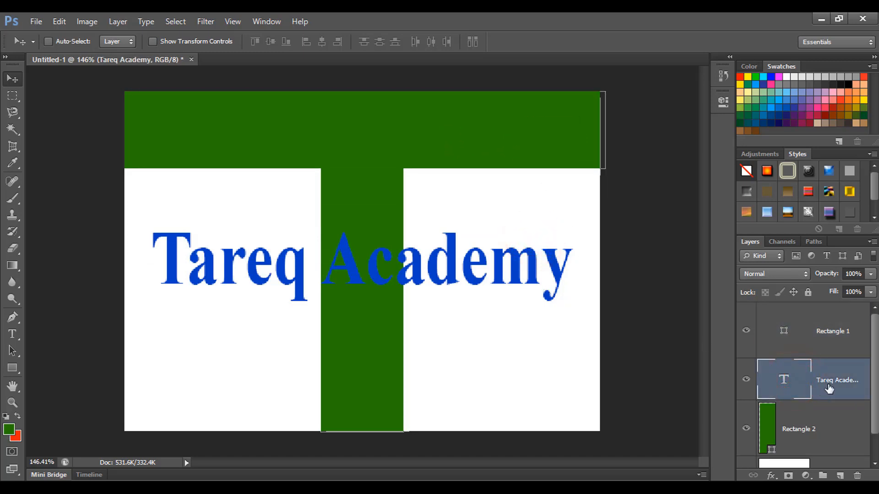
mouse_move(455, 264)
mouse_down()
mouse_move(437, 402)
mouse_move(453, 266)
mouse_move(455, 273)
mouse_up()
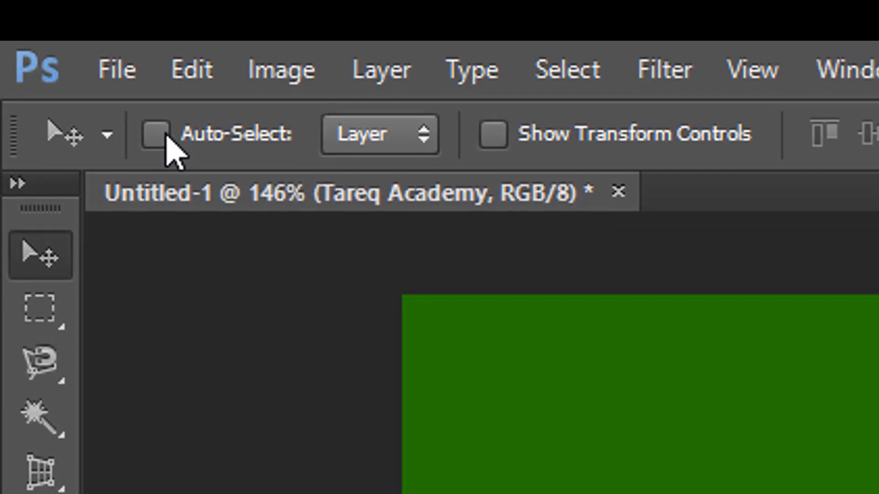
Step: Turn on Auto-Select with the Layer option for the Move tool
click(49, 41)
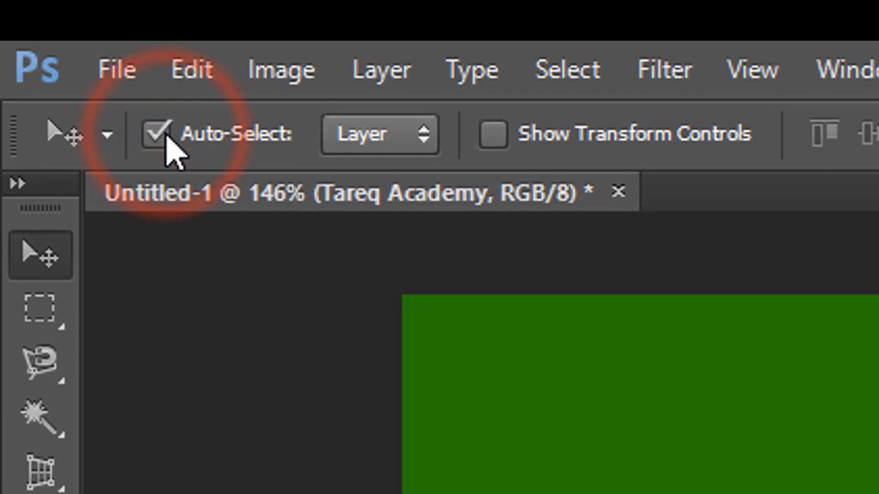
Step: Review the Move tool's Auto-Select target options and keep Layer as the choice
click(353, 128)
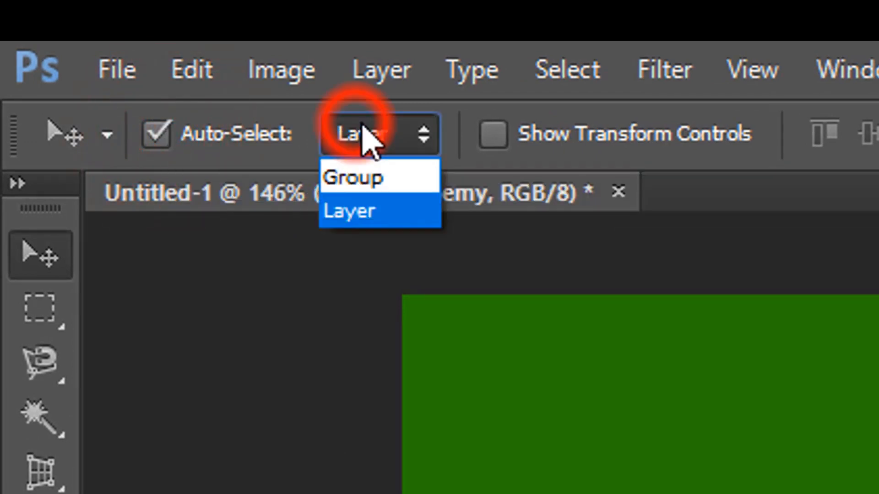
click(357, 214)
click(417, 134)
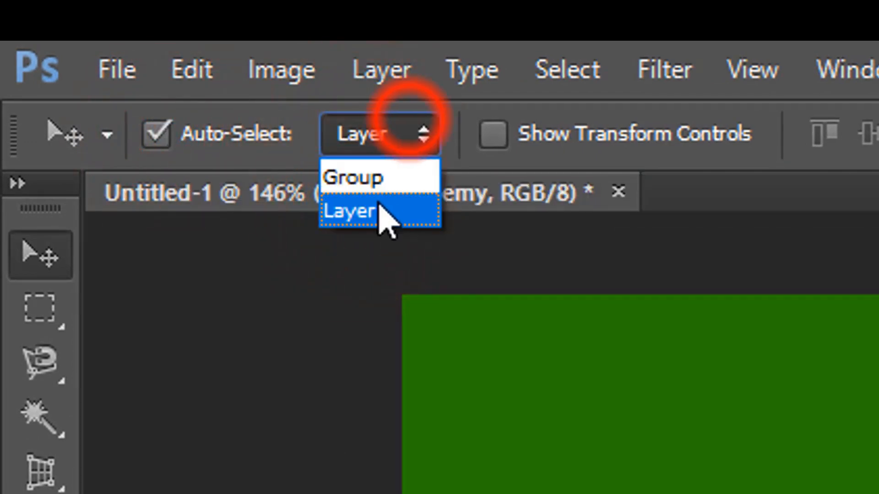
click(359, 221)
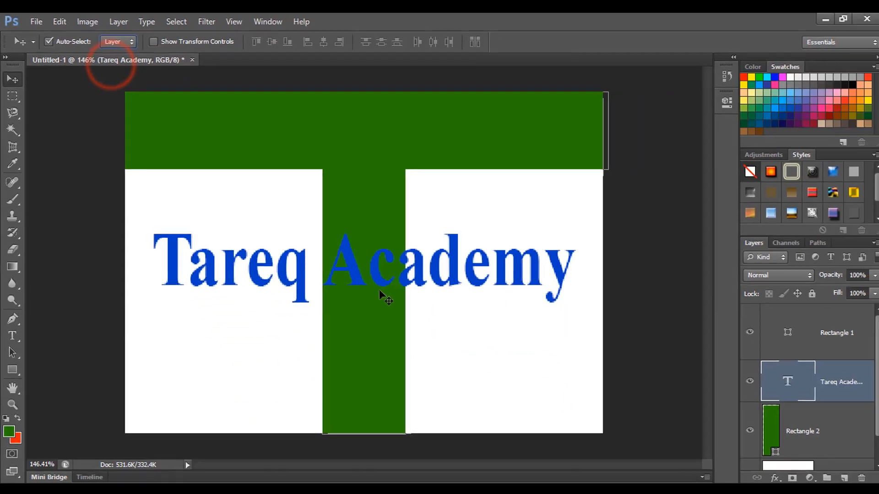
Step: Move the blue text down on the canvas, and auto-select the upper green band, the vertical green rectangle and the white background in turn
drag(447, 257, 436, 310)
mouse_move(469, 130)
mouse_down()
mouse_move(476, 174)
mouse_move(456, 187)
mouse_move(471, 134)
mouse_up()
mouse_move(369, 246)
mouse_down()
mouse_move(531, 250)
mouse_move(382, 232)
mouse_move(367, 253)
mouse_move(373, 259)
mouse_up()
click(439, 256)
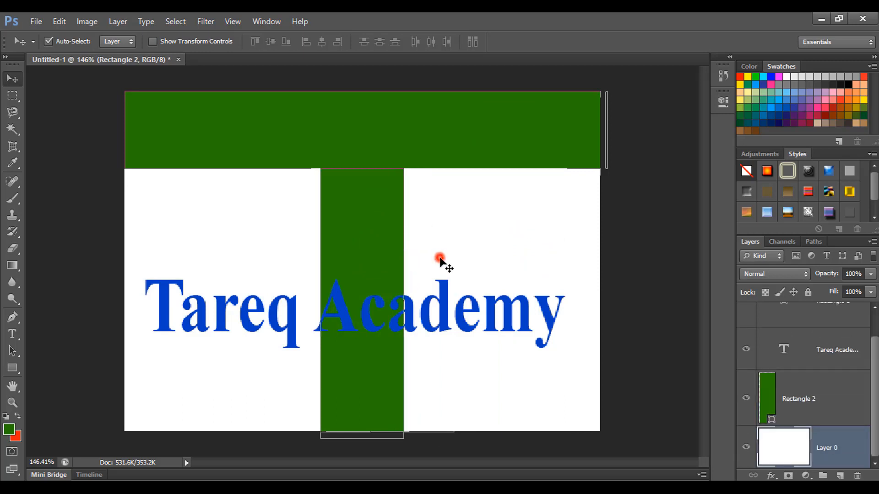
Step: Delete the "Tareq Academy" text layer
scroll(824, 427, up, 1)
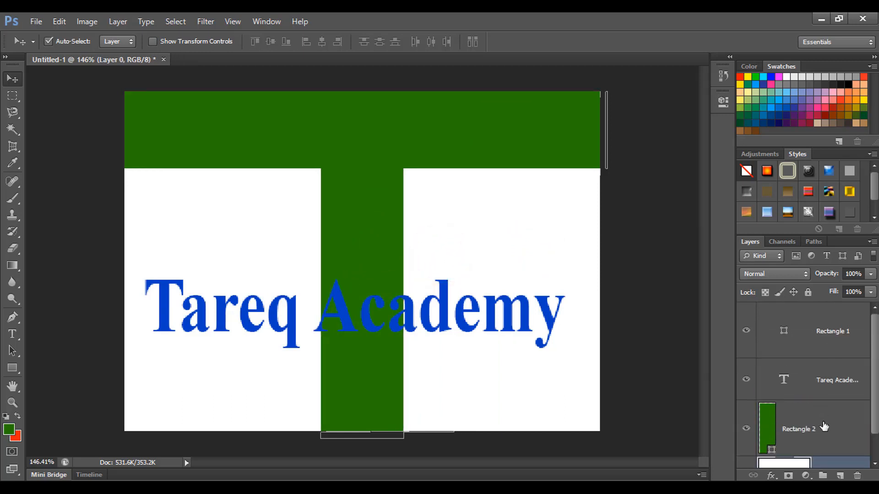
click(811, 350)
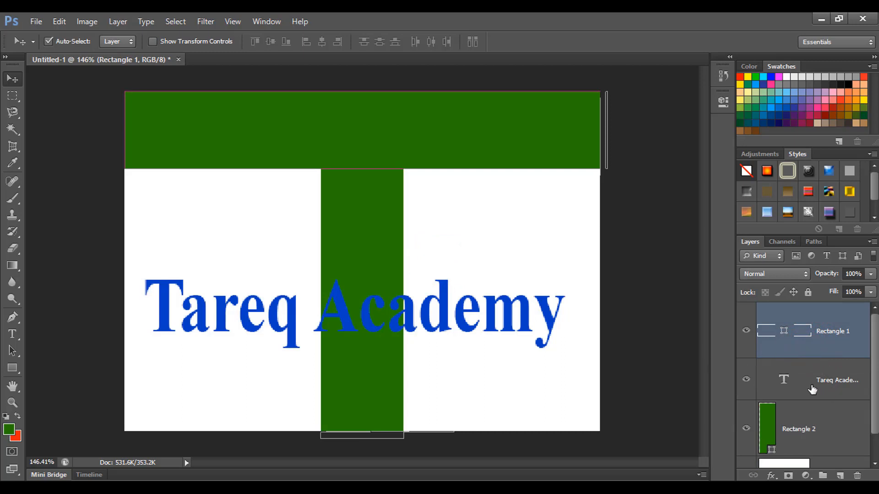
right_click(813, 389)
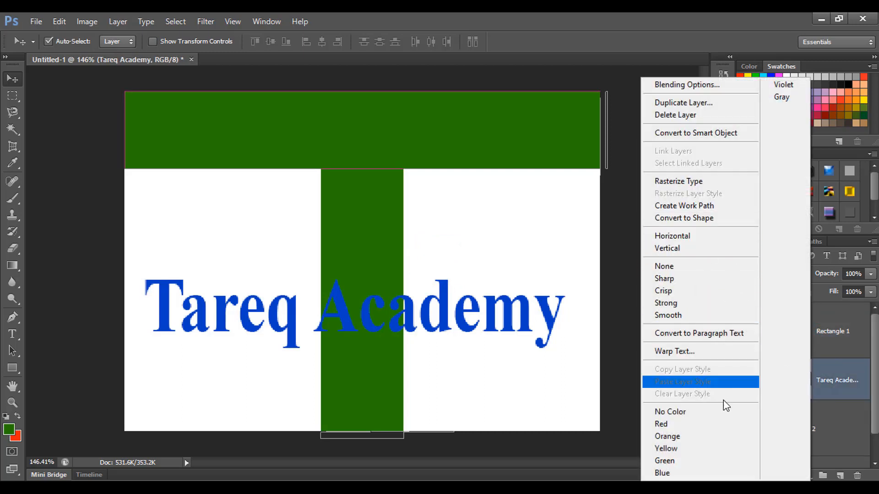
click(688, 115)
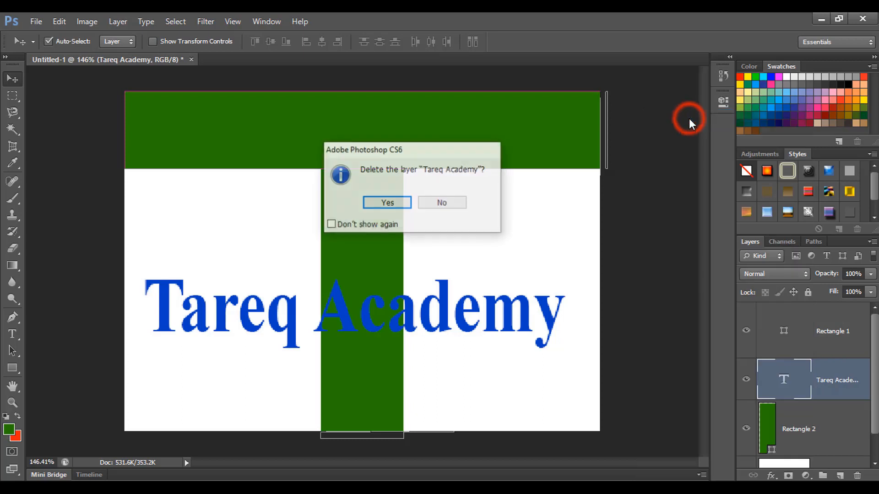
click(387, 202)
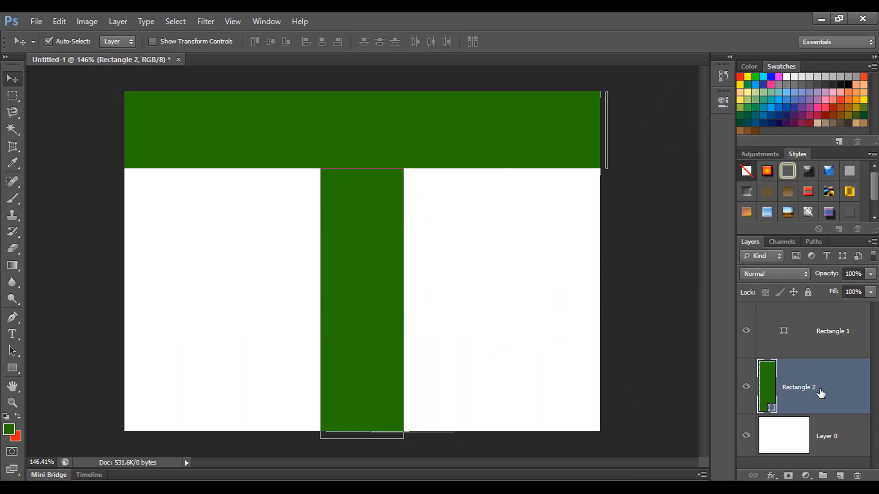
Step: Delete the Rectangle 2 and Rectangle 1 layers so that only Layer 0 is left, and deselect it
key(Delete)
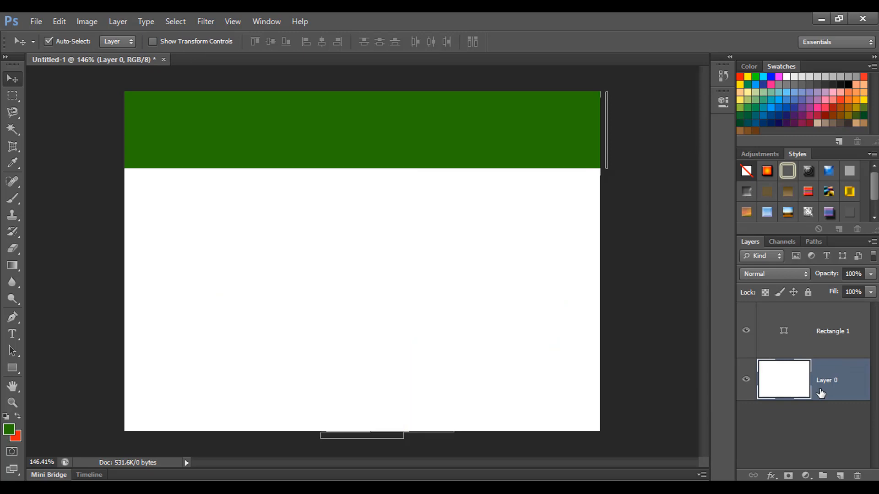
click(831, 334)
key(Delete)
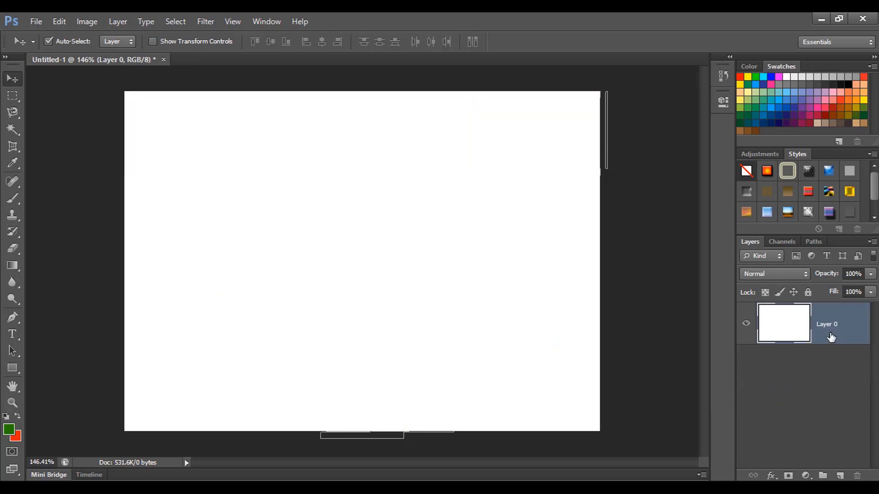
click(610, 139)
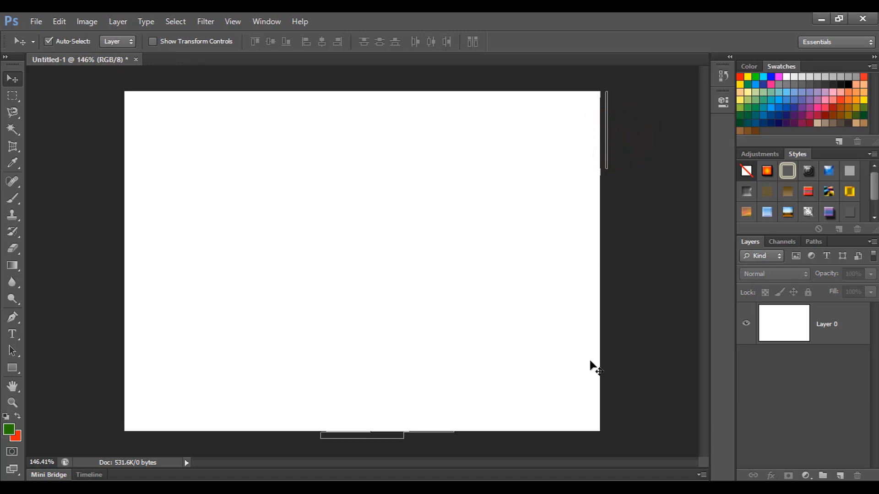
Step: Draw a green rectangle about 310 × 115 px in the canvas's upper half and a second, upright green rectangle near the canvas's center
click(12, 368)
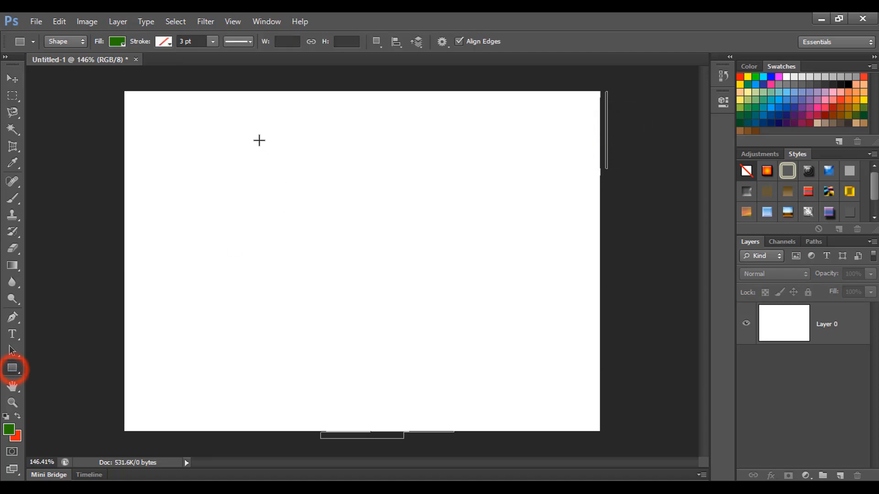
drag(237, 127, 528, 234)
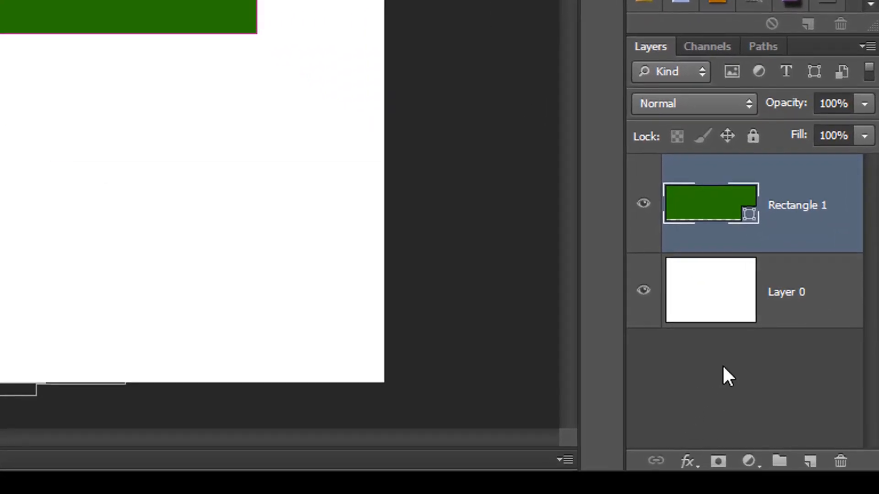
right_click(723, 367)
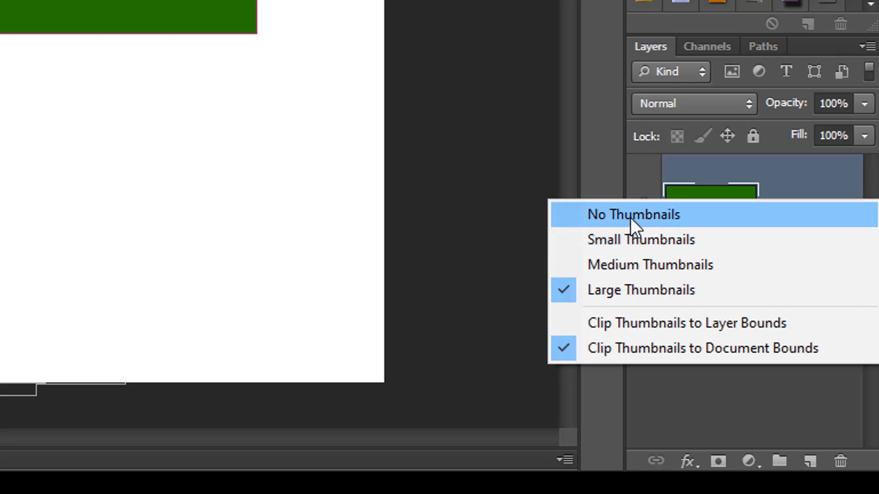
click(683, 390)
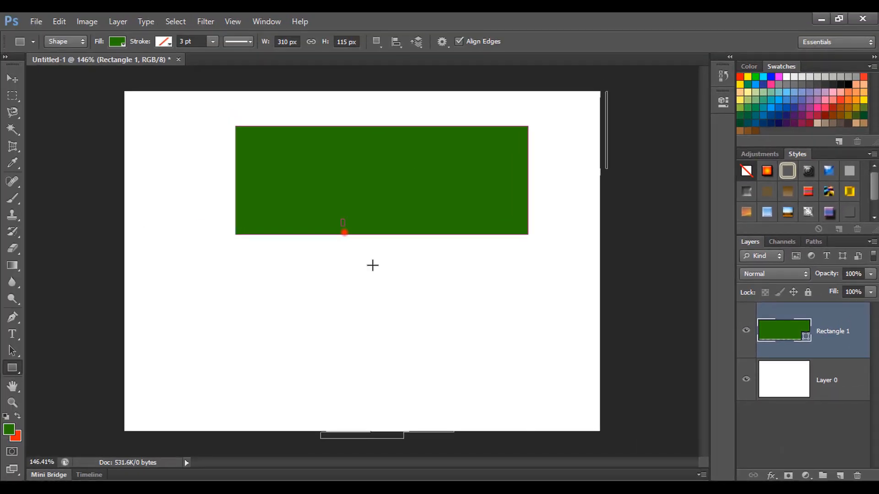
drag(2, 46, 180, 272)
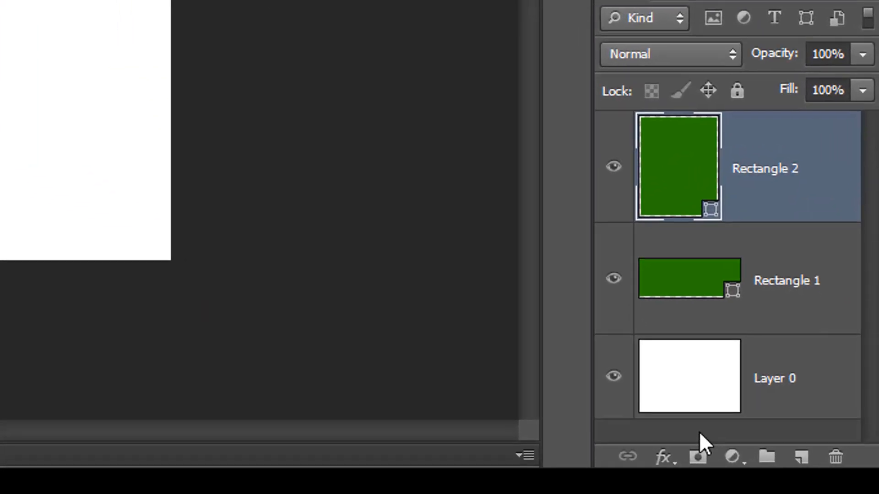
Step: Change the layer thumbnail size to Small Thumbnails, and enlarge it to Medium Thumbnails
right_click(791, 465)
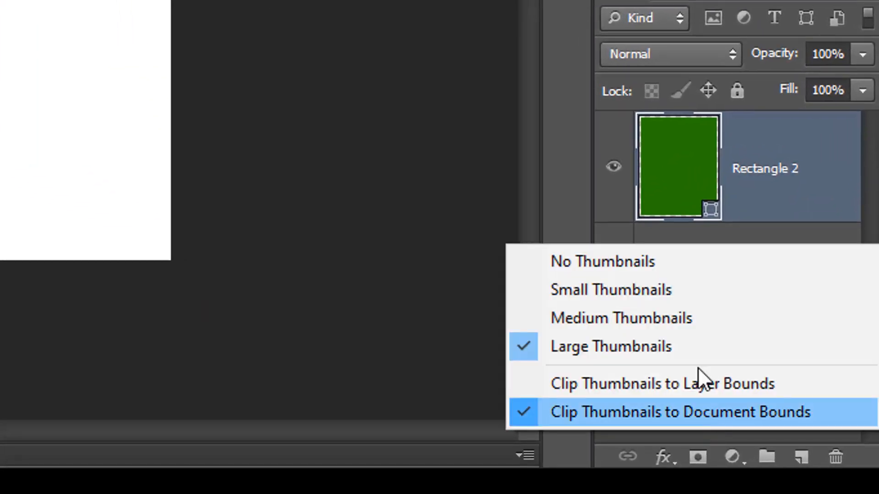
click(668, 296)
scroll(113, 157, up, 3)
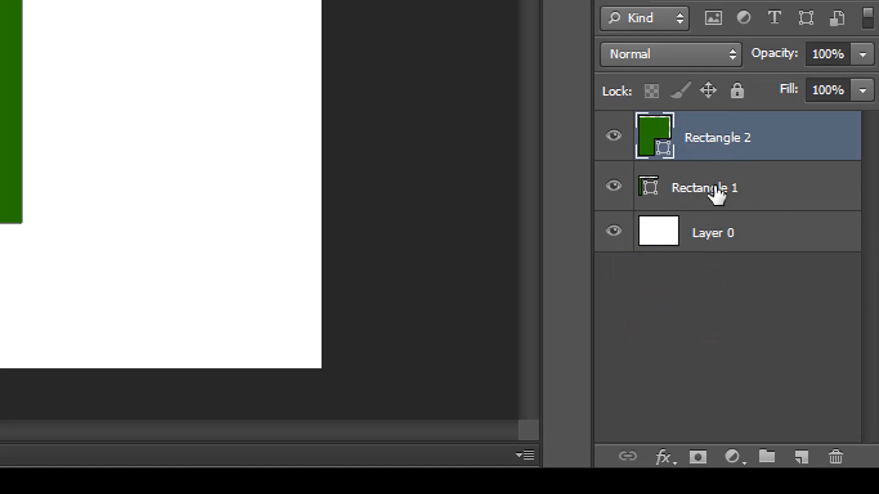
right_click(666, 321)
click(646, 205)
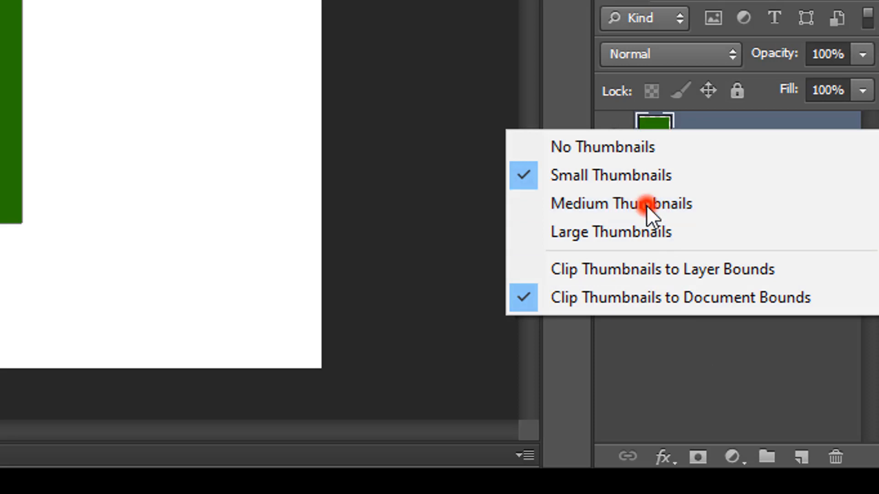
Step: Turn off the layer thumbnails to select the layers by name, and restore Medium Thumbnails
right_click(744, 389)
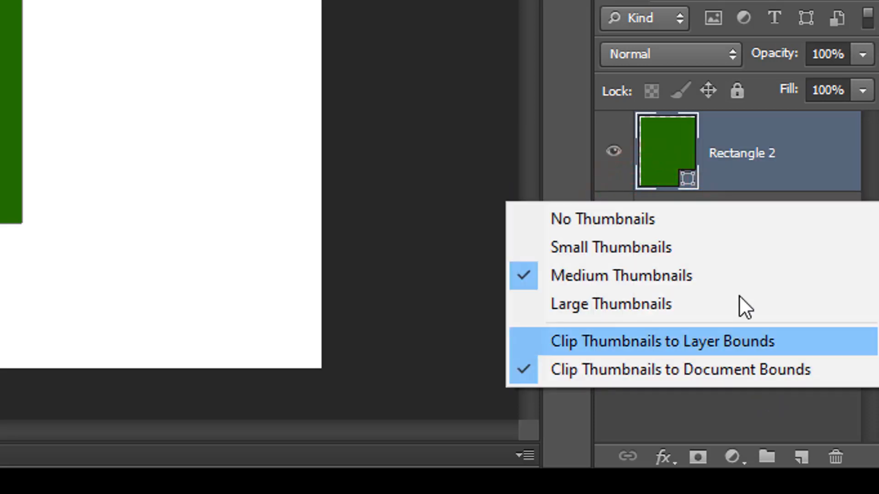
click(691, 219)
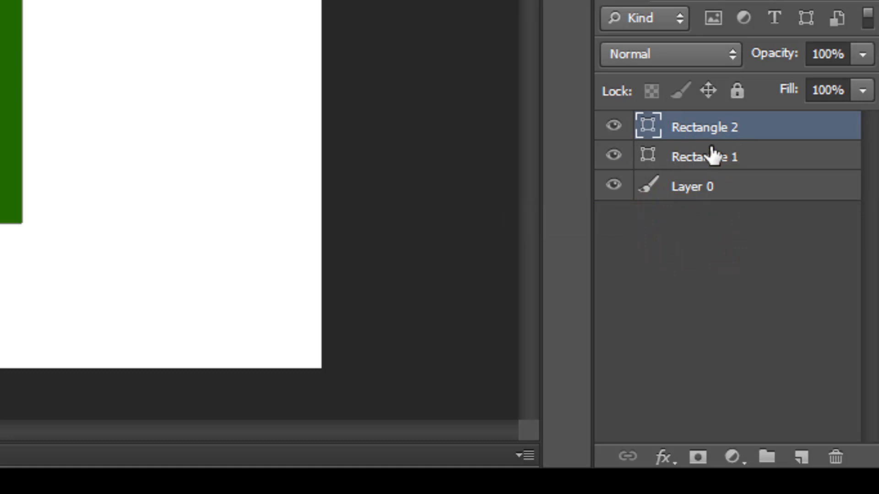
click(694, 155)
click(704, 184)
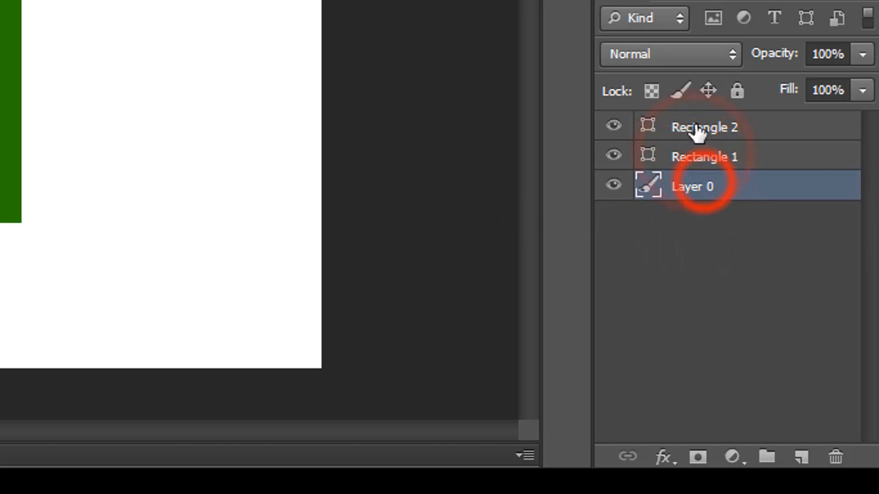
click(705, 127)
right_click(702, 238)
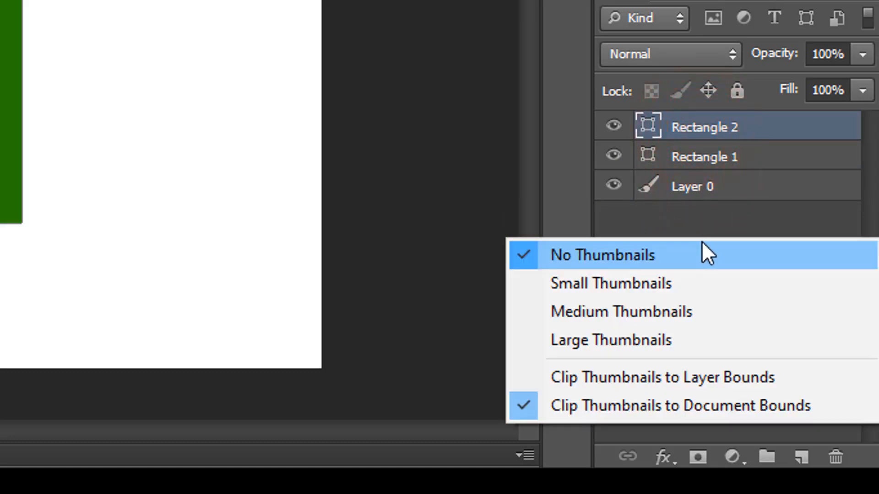
click(581, 315)
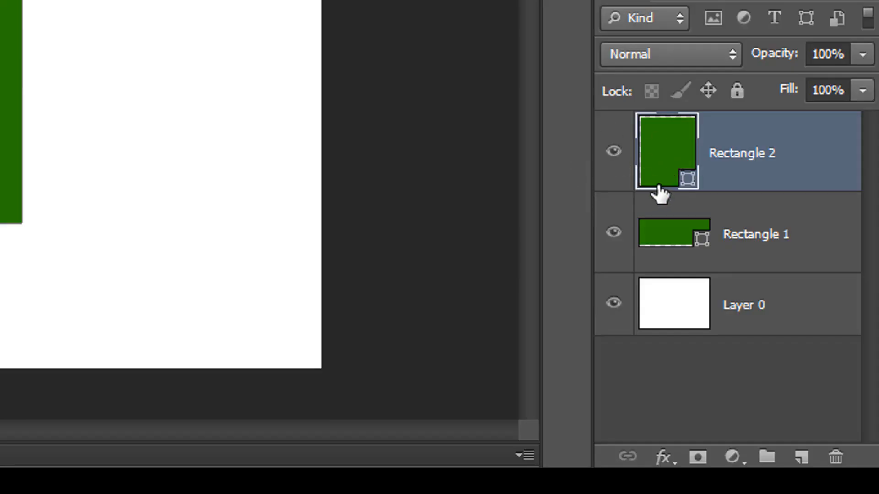
Step: Color-label the layers: Rectangle 2 red, Rectangle 1 green and Layer 0 violet
right_click(611, 159)
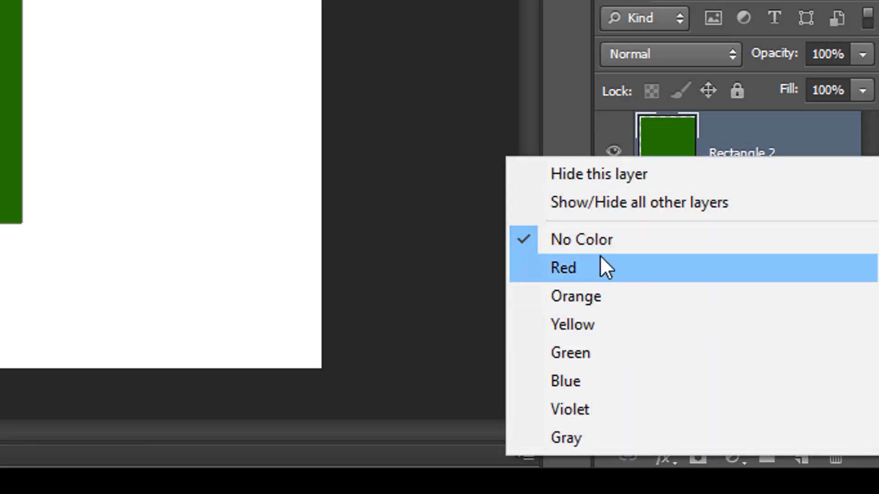
click(600, 256)
right_click(612, 233)
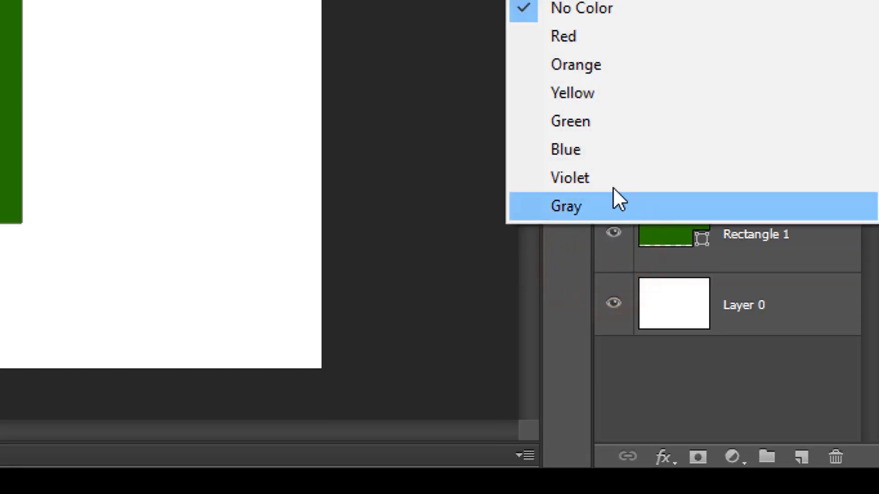
click(600, 125)
right_click(609, 306)
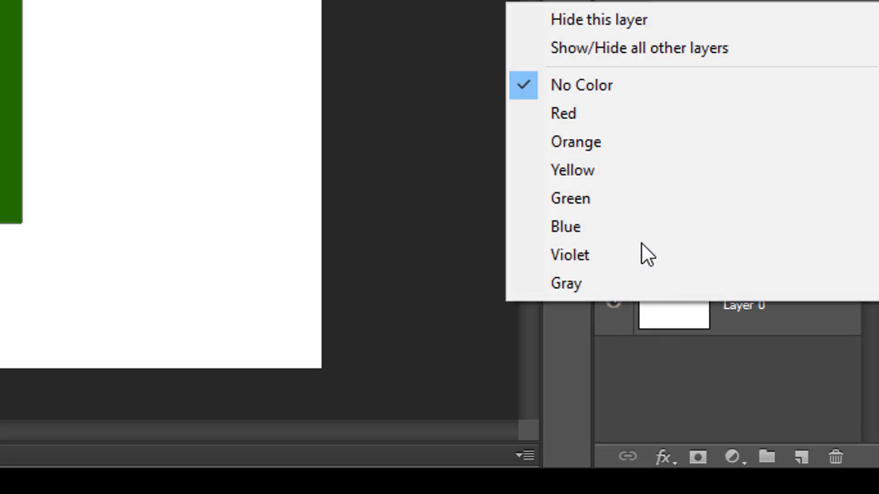
click(599, 250)
click(669, 400)
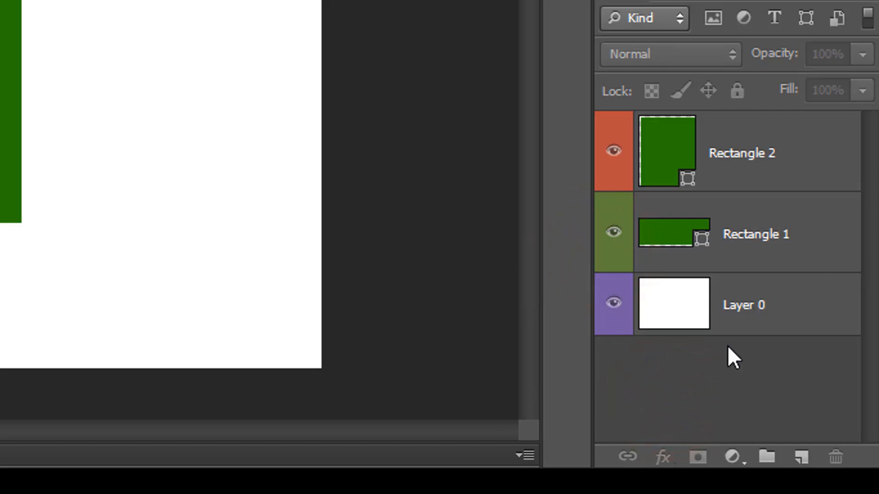
Step: Duplicate the Rectangle 1 layer and the Rectangle 2 layer
click(753, 239)
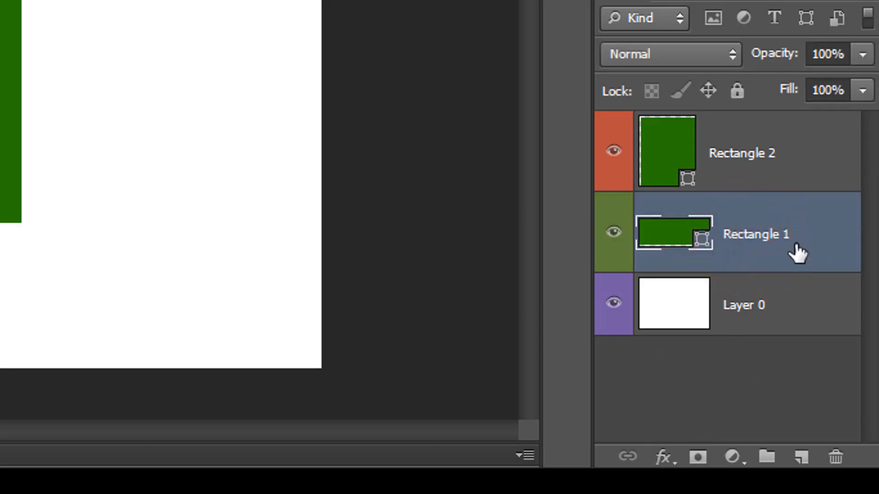
key(ctrl+j)
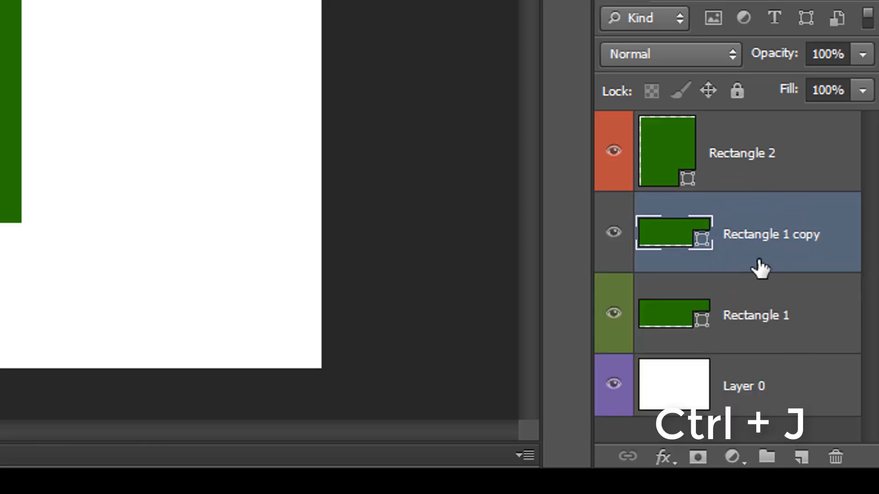
click(760, 163)
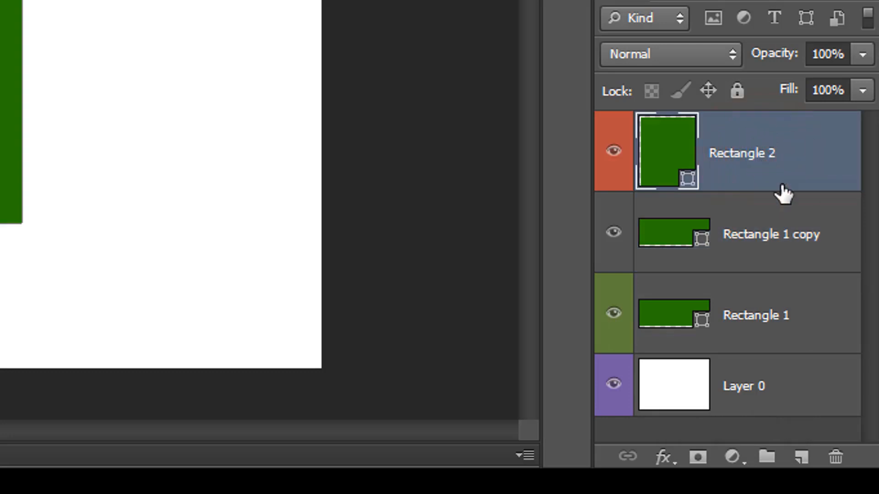
key(ctrl+j)
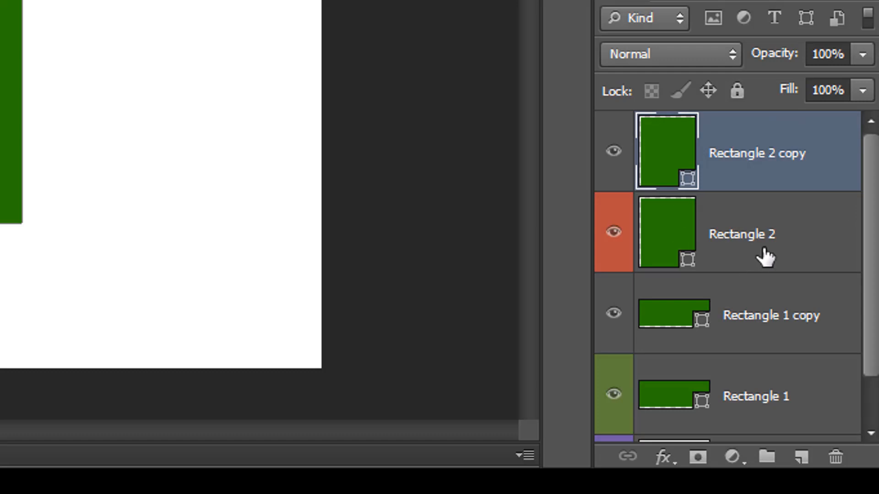
Step: Delete the two duplicated layers, Rectangle 2 copy and Rectangle 1 copy
scroll(765, 257, down, 1)
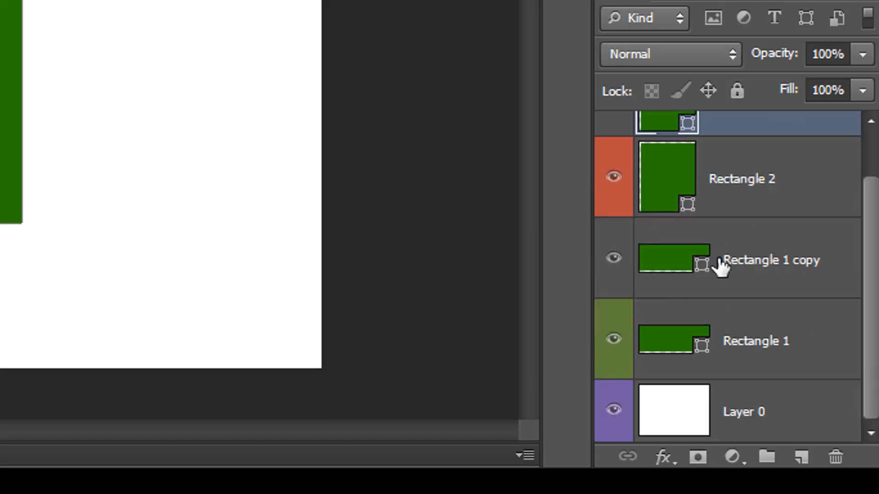
scroll(722, 259, up, 1)
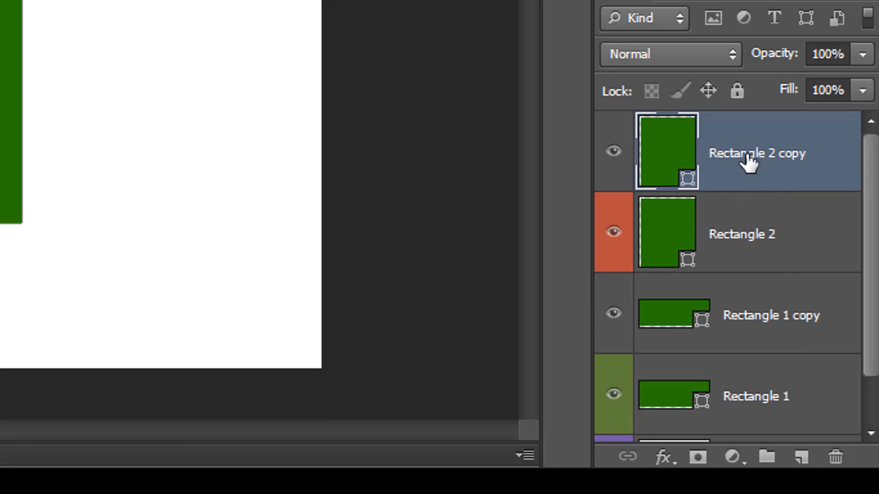
key(Delete)
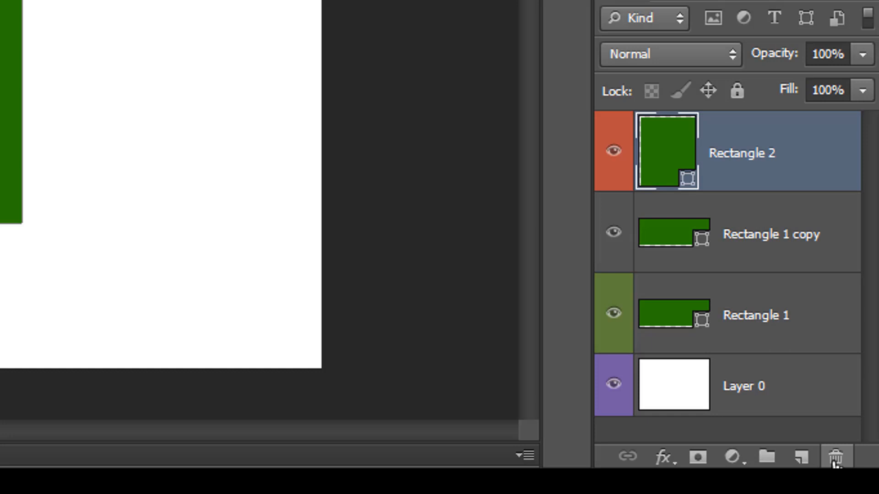
click(731, 235)
drag(731, 235, 836, 460)
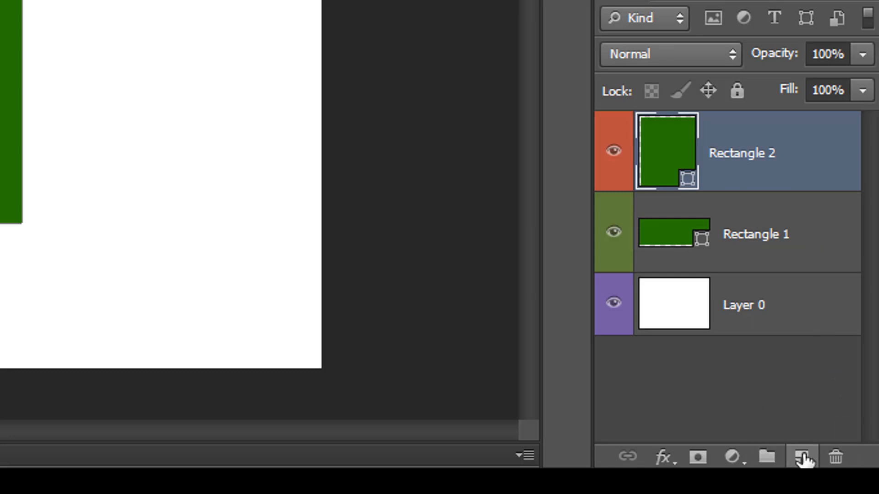
Step: Delete the Rectangle 1 and Rectangle 2 layers, and add a new empty layer above Layer 0
click(746, 248)
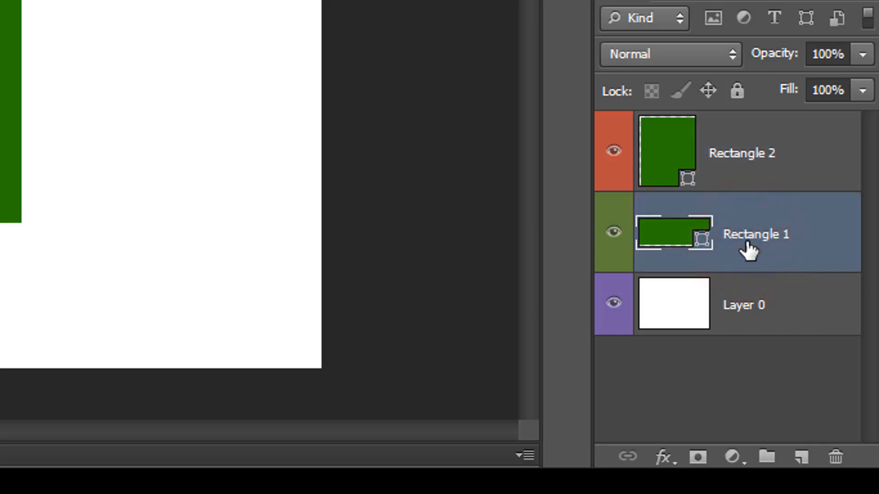
key(Delete)
click(736, 172)
key(Delete)
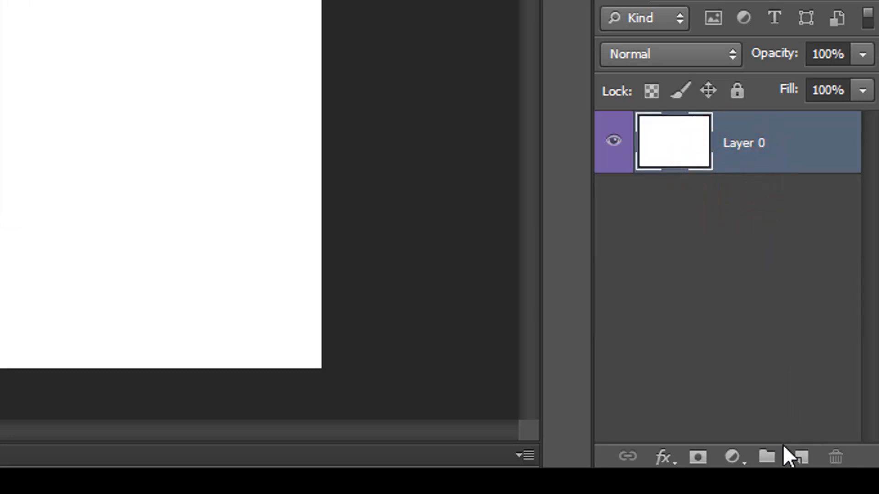
click(802, 457)
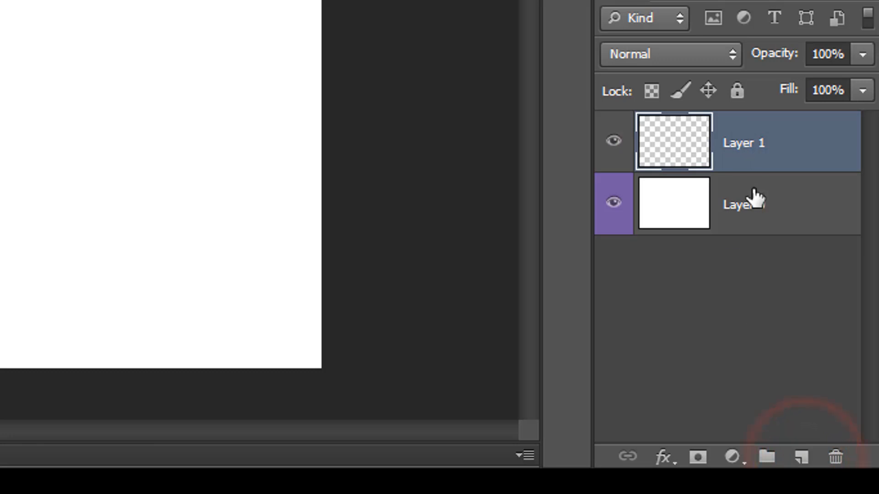